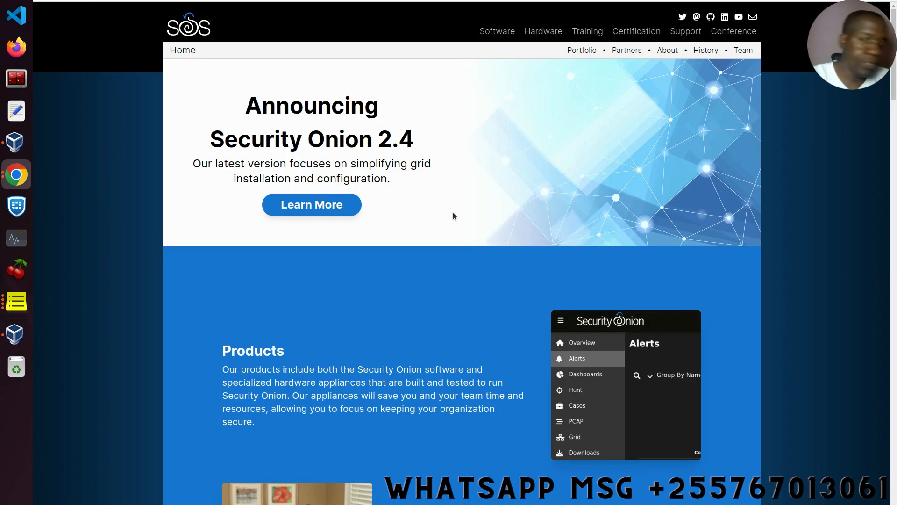
- Go from Security Onion's Software page to the GitHub download-and-verify guide for the 2.4.30-20231113 ISO
{"action": "left_click", "coordinate": [498, 32]}
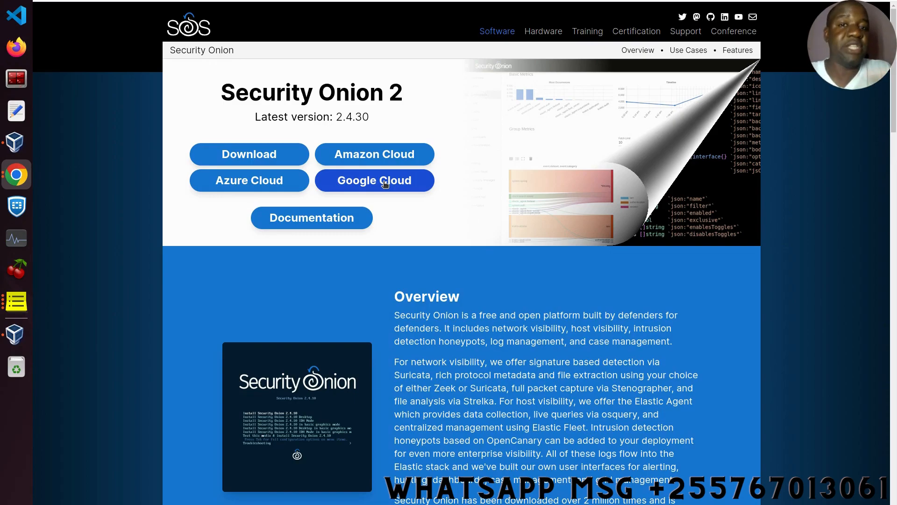
{"action": "left_click", "coordinate": [269, 161]}
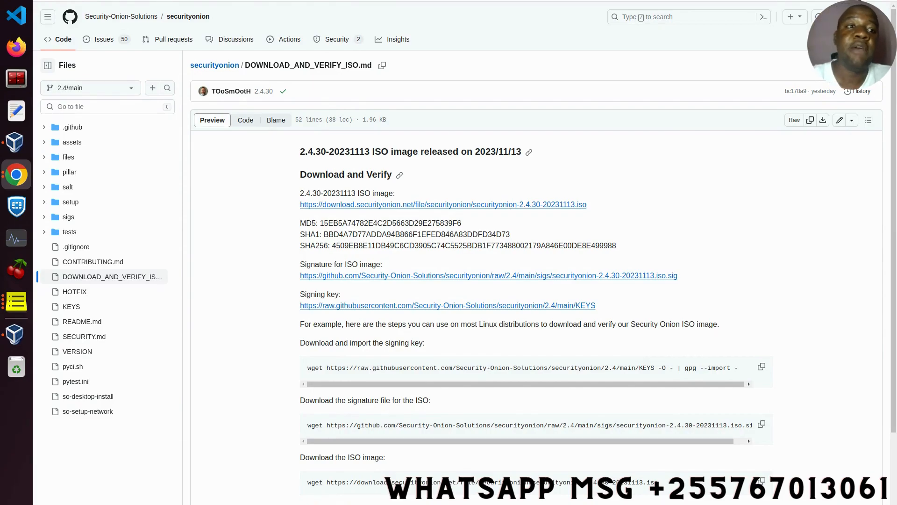
- Cancel the securityonion-2.4.30-20231113.iso download in Chrome's Downloads and return to the GitHub guide
{"action": "left_click", "coordinate": [889, 1]}
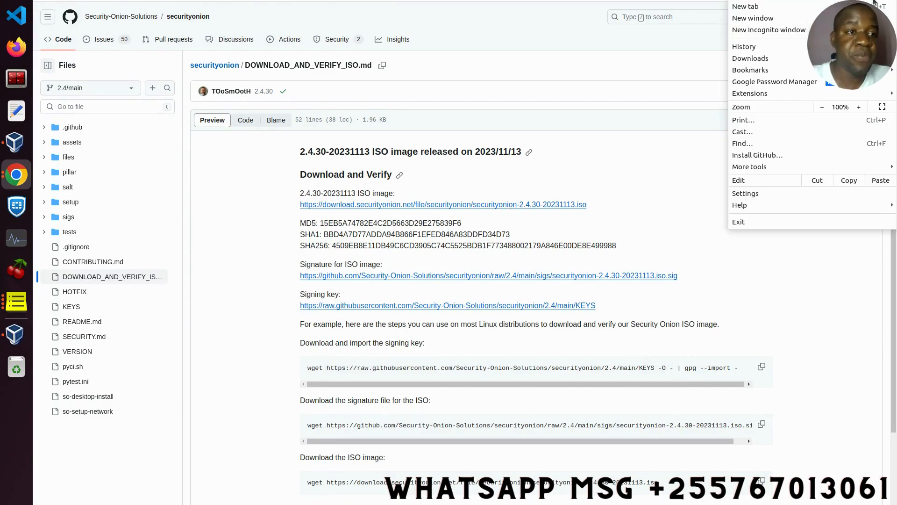
{"action": "left_click", "coordinate": [766, 59]}
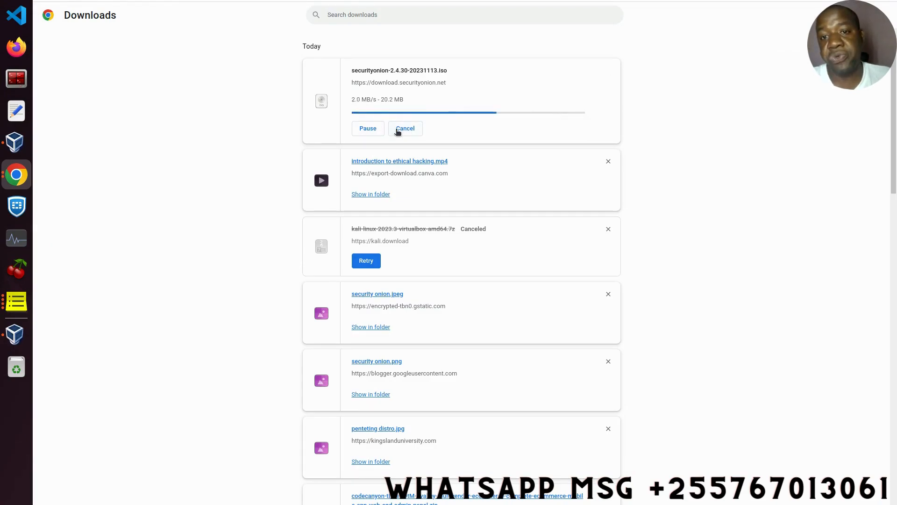
{"action": "left_click", "coordinate": [404, 128]}
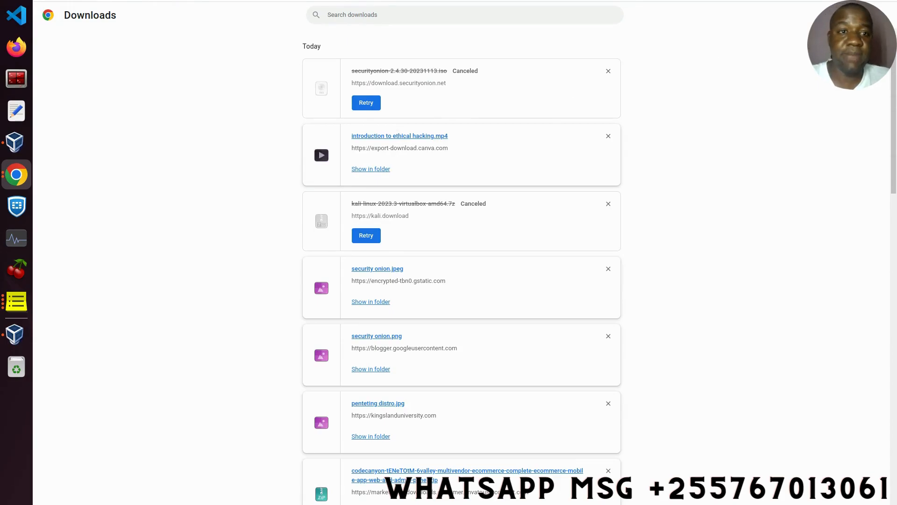
{"action": "left_click", "coordinate": [742, 1]}
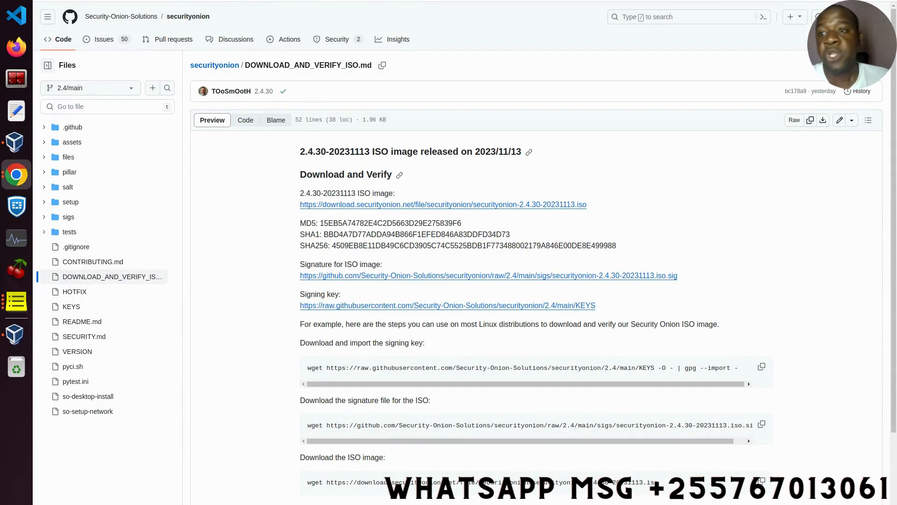
{"action": "left_click", "coordinate": [17, 0]}
- Find securityonion-2.4.20-20231006.iso in 1_cyber_lab and confirm it is a 15.4 GB raw CD image
{"action": "left_click", "coordinate": [191, 26]}
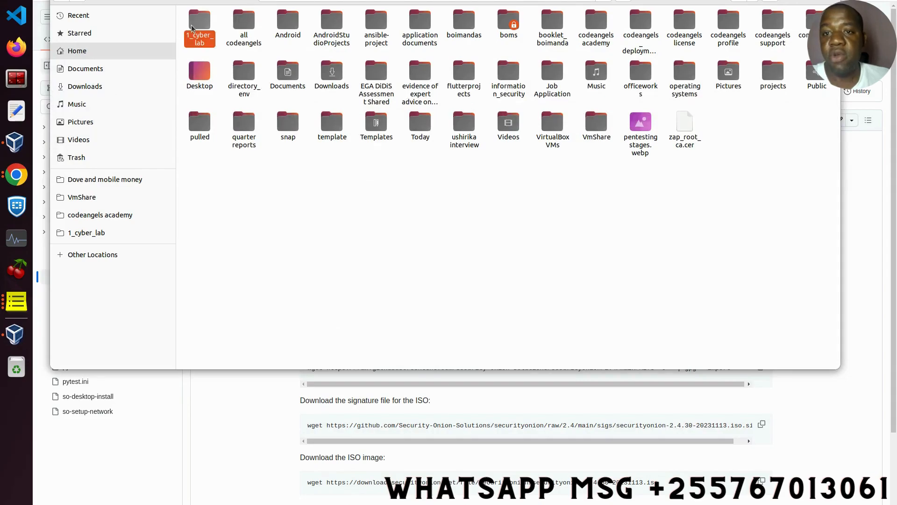
{"action": "double_click", "coordinate": [191, 26]}
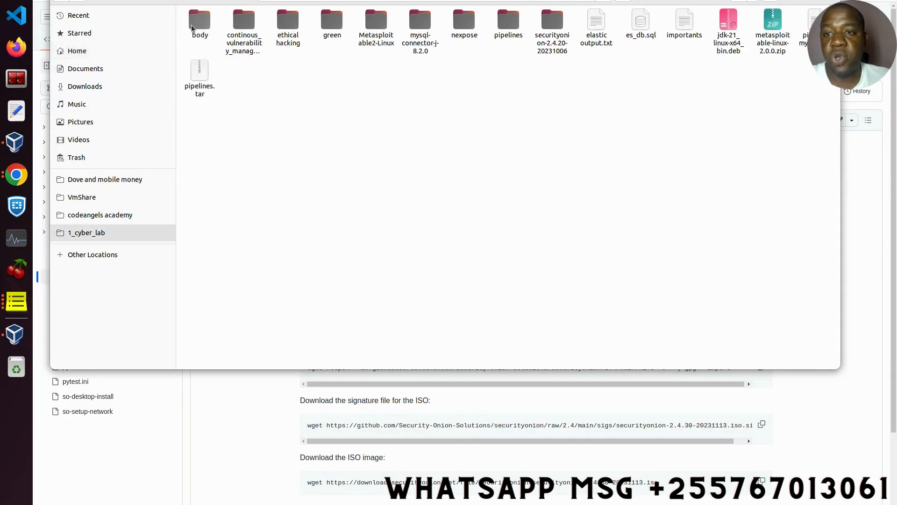
{"action": "double_click", "coordinate": [547, 47]}
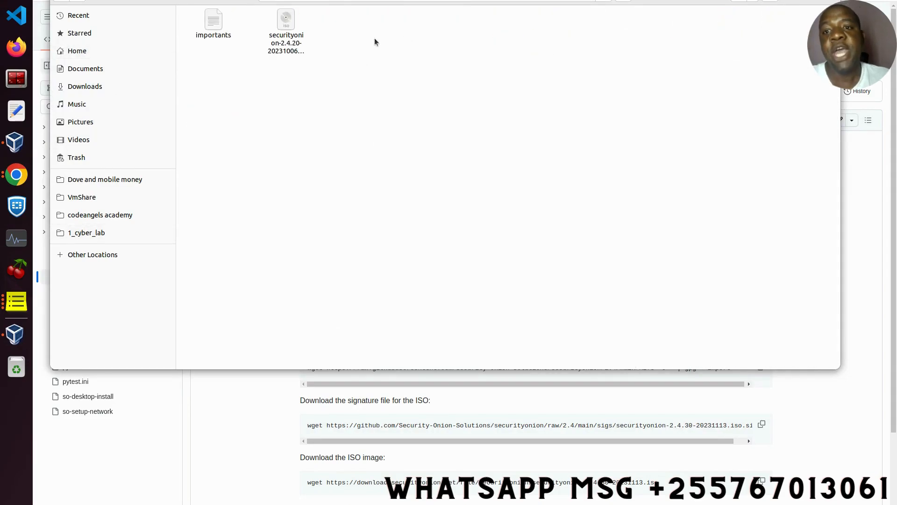
{"action": "right_click", "coordinate": [296, 39]}
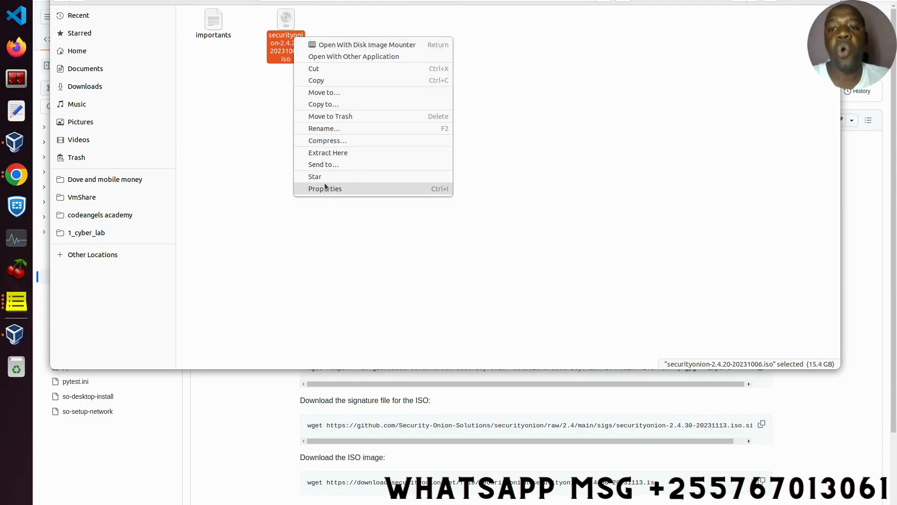
{"action": "left_click", "coordinate": [326, 187]}
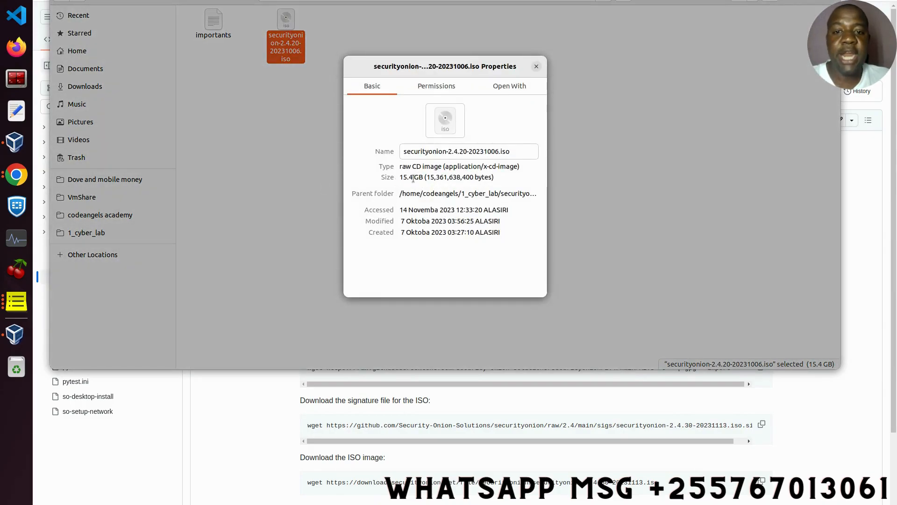
{"action": "left_click", "coordinate": [536, 67]}
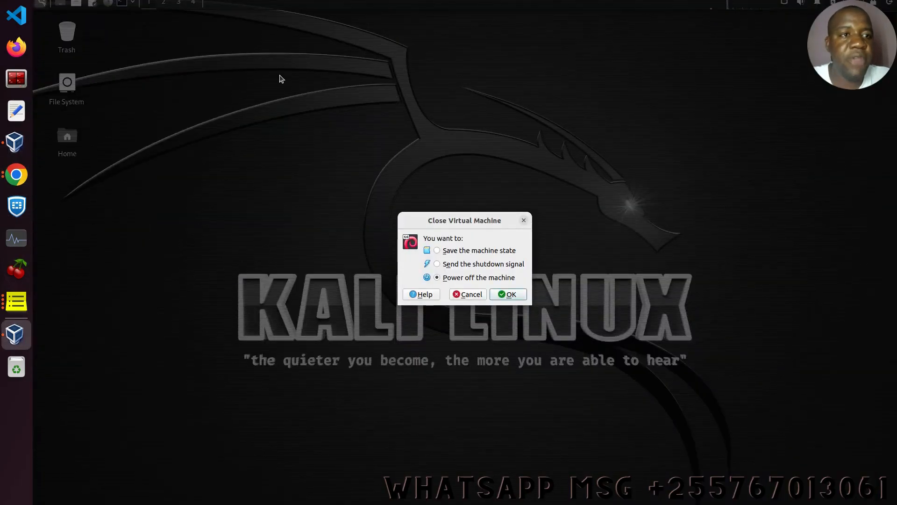
- Power off the Kali Linux virtual machine
{"action": "left_click", "coordinate": [508, 294]}
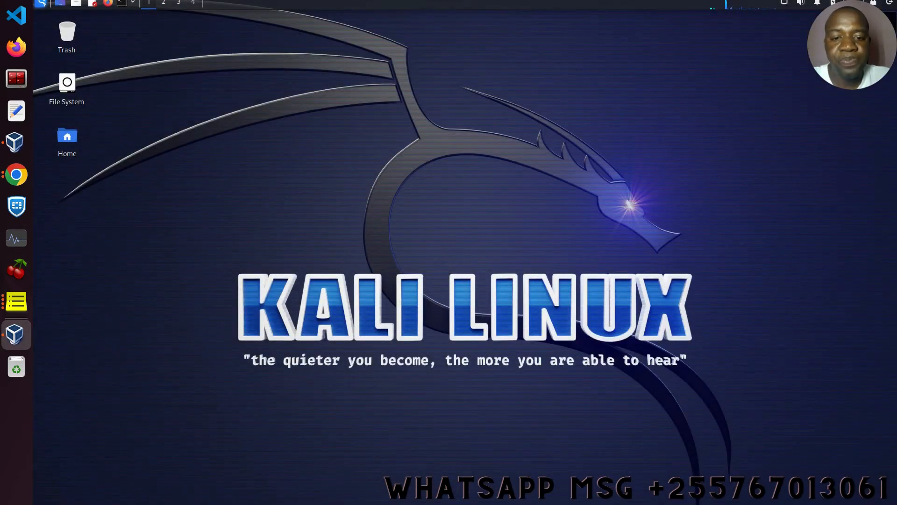
{"action": "left_click", "coordinate": [890, 1]}
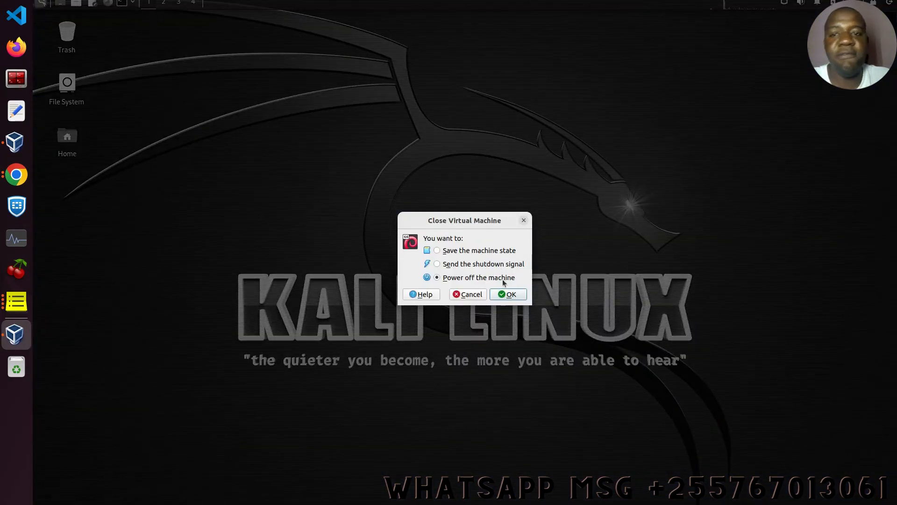
{"action": "left_click", "coordinate": [508, 295]}
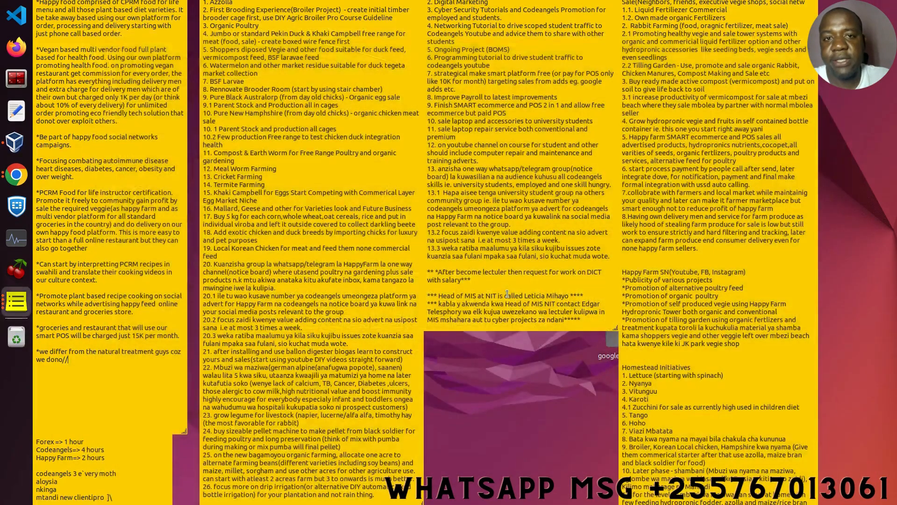
- Remove the Kali VM from VirtualBox Manager, deleting all its files
{"action": "left_click", "coordinate": [18, 142]}
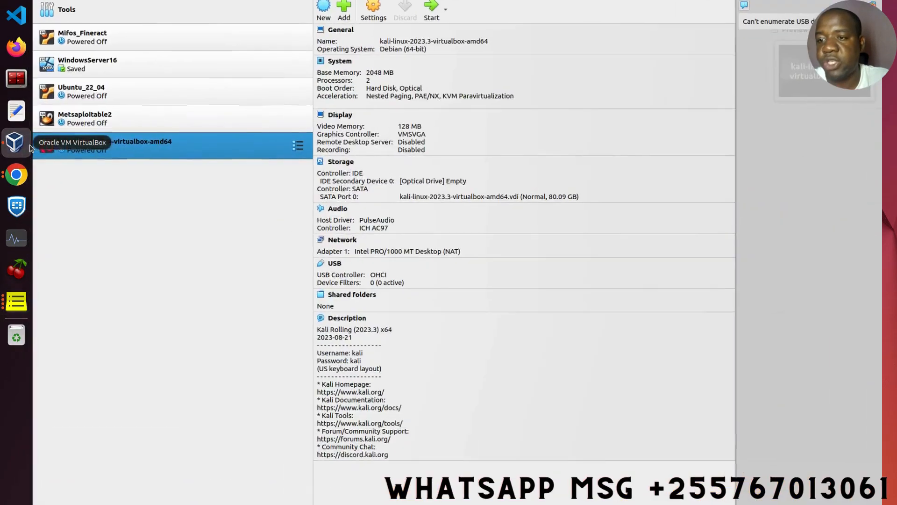
{"action": "right_click", "coordinate": [131, 147]}
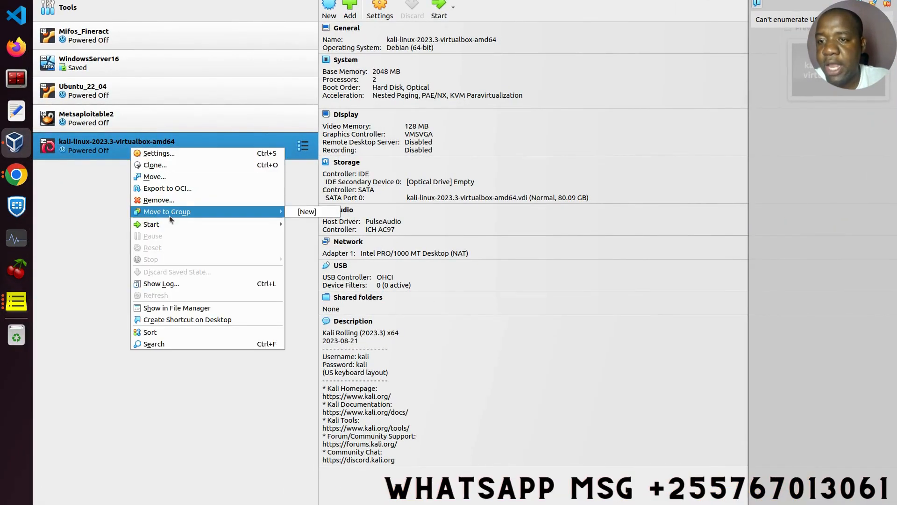
{"action": "left_click", "coordinate": [166, 201]}
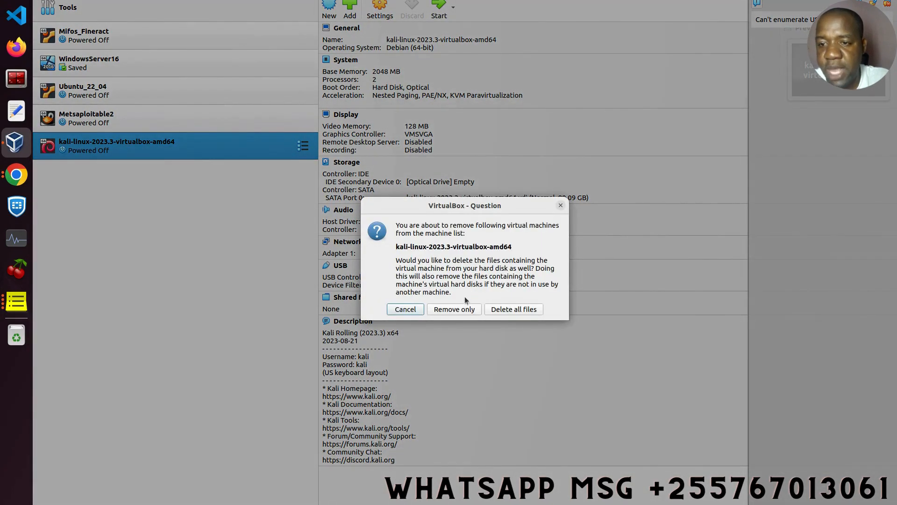
{"action": "left_click", "coordinate": [514, 309]}
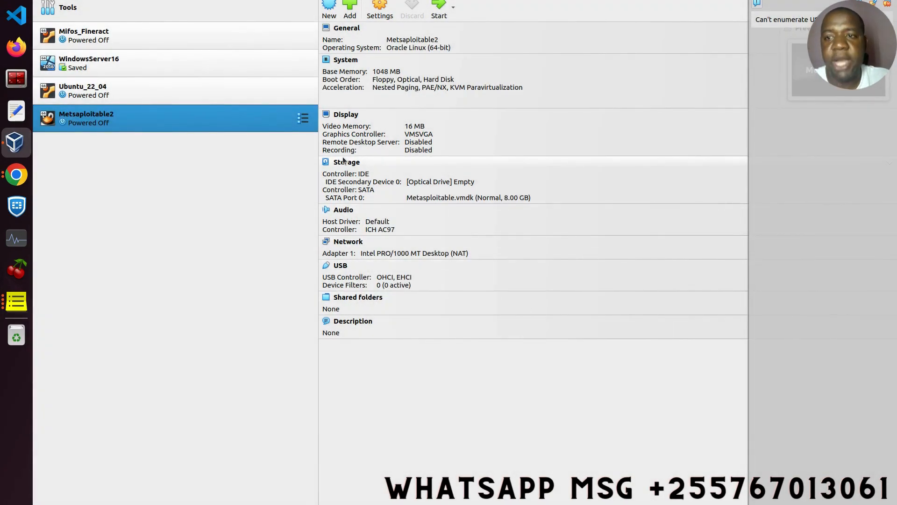
- Start a new virtual machine named 'soc' with the Linux operating system type
{"action": "left_click", "coordinate": [330, 9]}
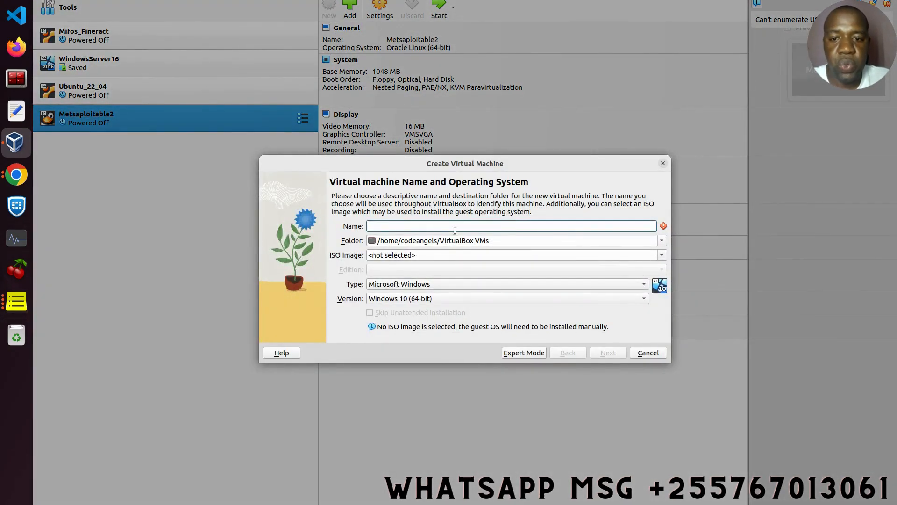
{"action": "type", "text": "s"}
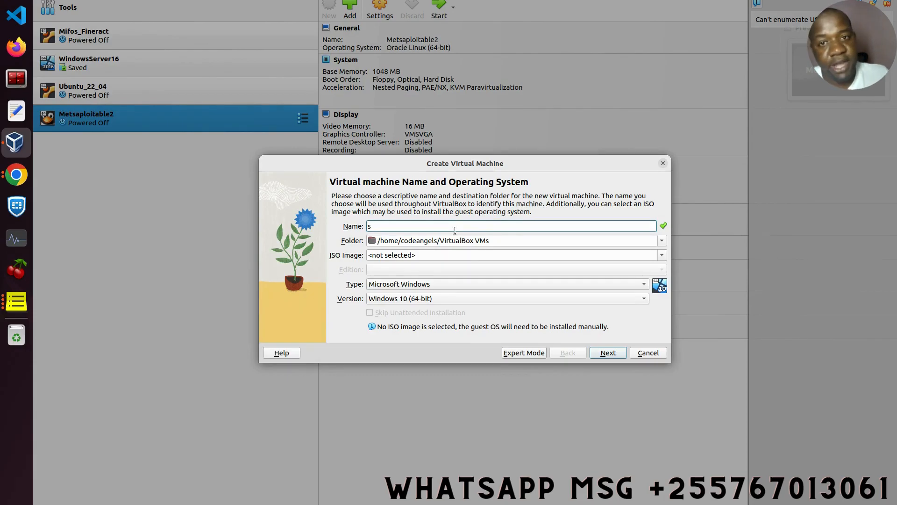
{"action": "key", "text": "BackSpace"}
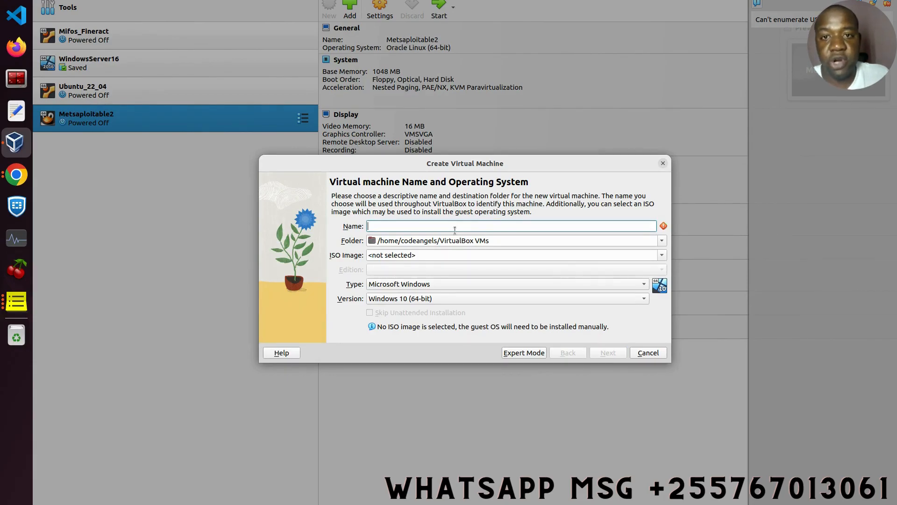
{"action": "left_click", "coordinate": [648, 352]}
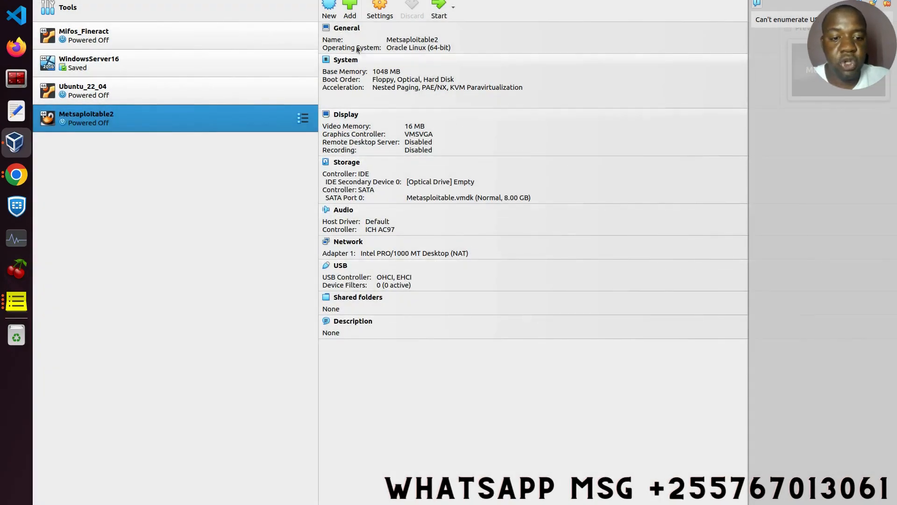
{"action": "left_click", "coordinate": [330, 13]}
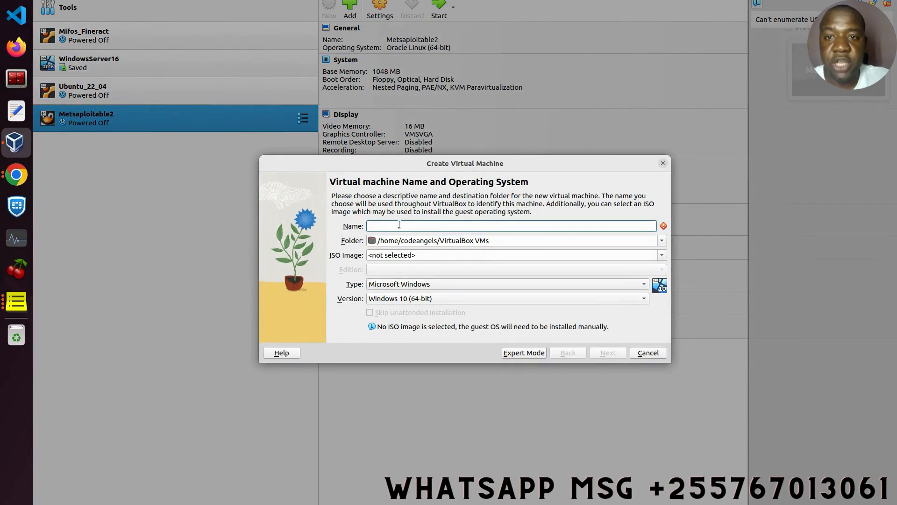
{"action": "type", "text": "security"}
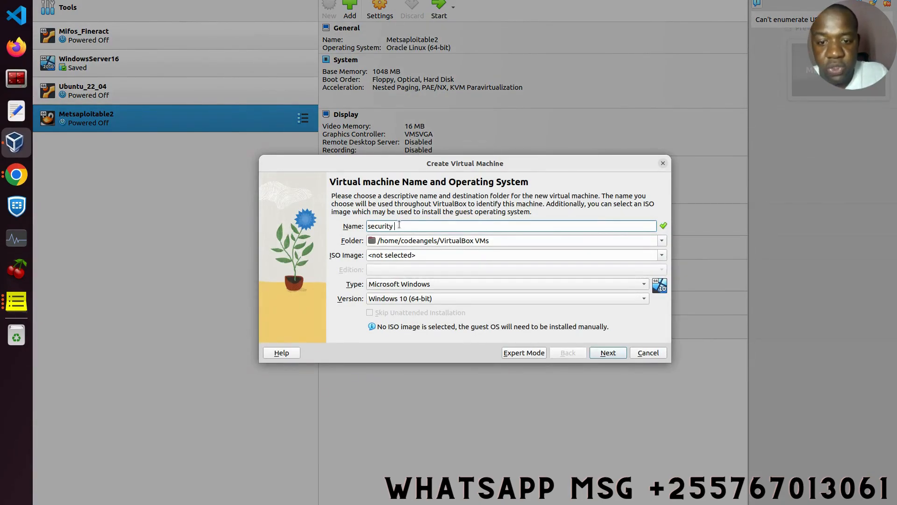
{"action": "key", "text": "BackSpace"}
{"action": "key", "text": "BackSpace"}
{"action": "key", "text": "BackSpace"}
{"action": "key", "text": "BackSpace"}
{"action": "key", "text": "BackSpace"}
{"action": "key", "text": "BackSpace"}
{"action": "key", "text": "BackSpace"}
{"action": "key", "text": "BackSpace"}
{"action": "type", "text": "oc"}
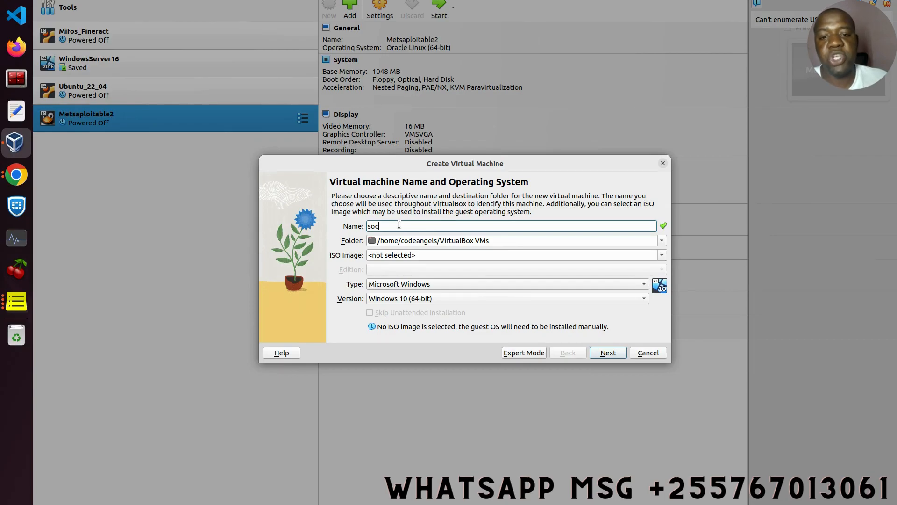
{"action": "left_click", "coordinate": [473, 287]}
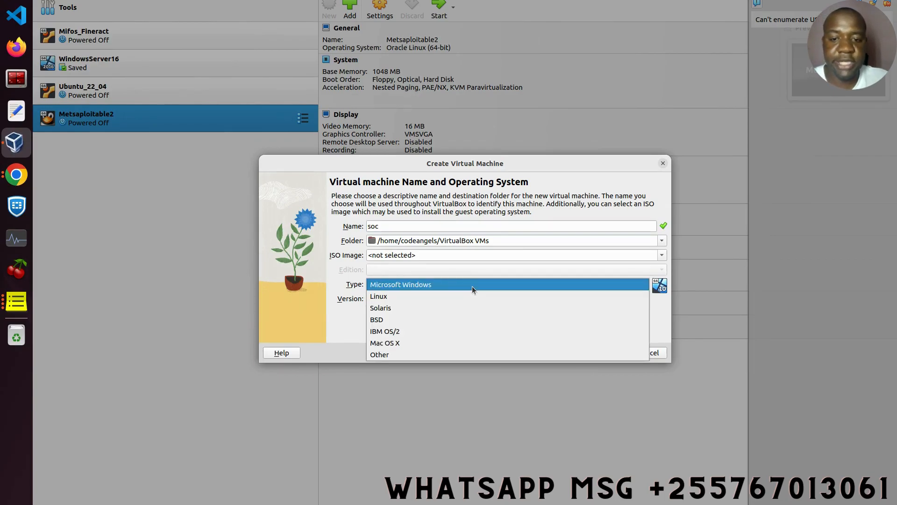
{"action": "left_click", "coordinate": [447, 296]}
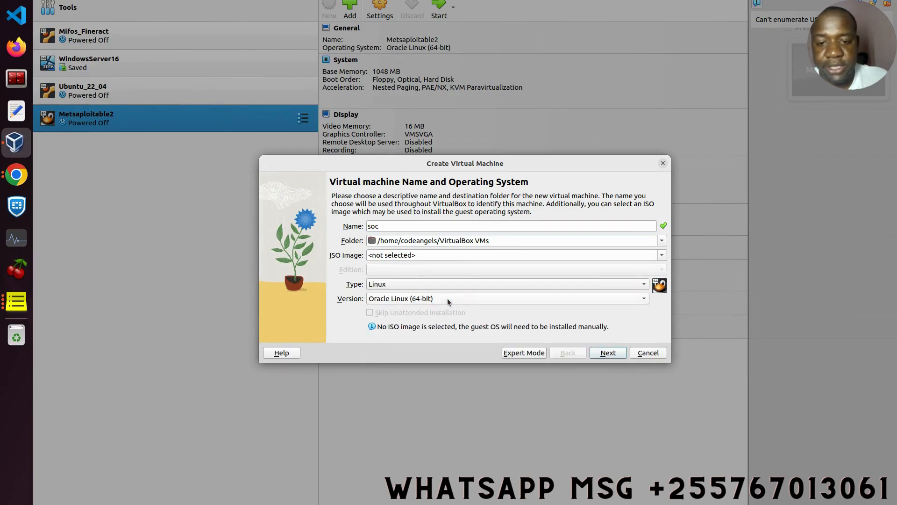
- Give the soc machine 8048 MB base memory and 4 processors
{"action": "left_click", "coordinate": [614, 355]}
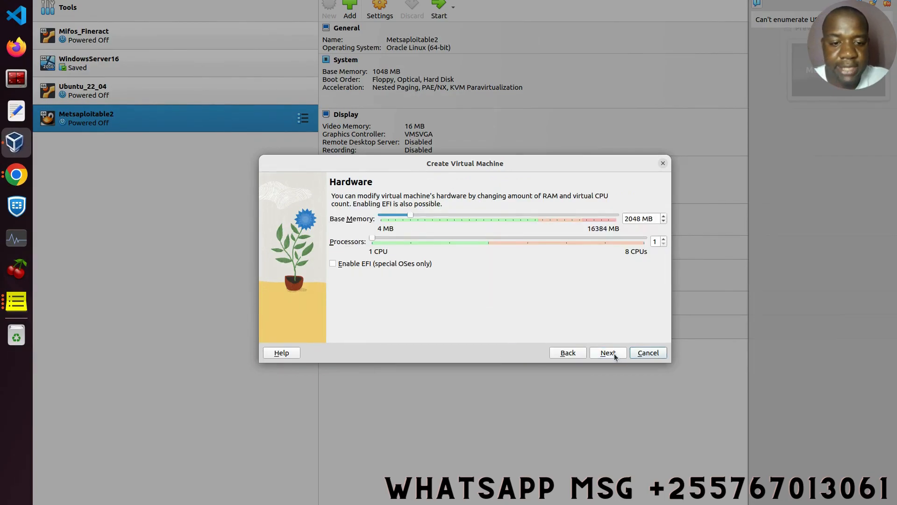
{"action": "left_click", "coordinate": [630, 219]}
{"action": "key", "text": "BackSpace"}
{"action": "type", "text": "8"}
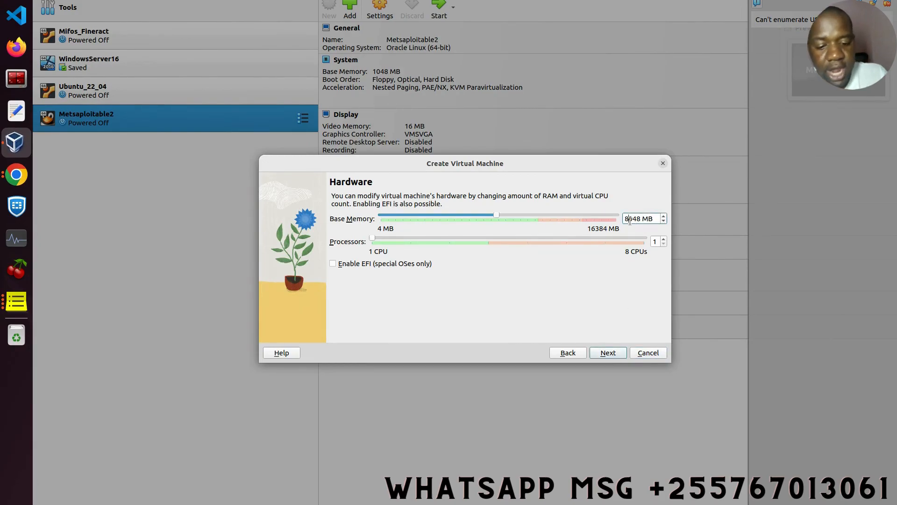
{"action": "left_click", "coordinate": [659, 245]}
{"action": "type", "text": "4"}
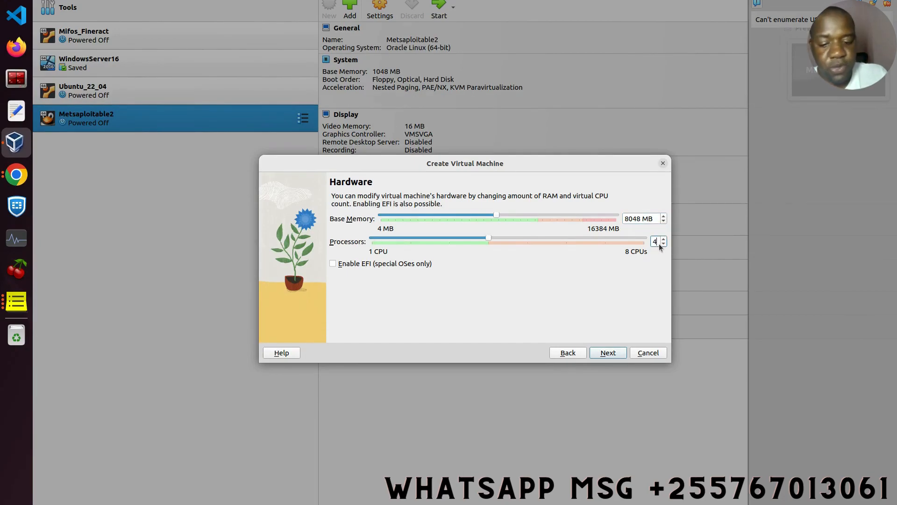
- Set a 100 GB virtual hard disk and finish creating the soc machine
{"action": "left_click", "coordinate": [607, 354]}
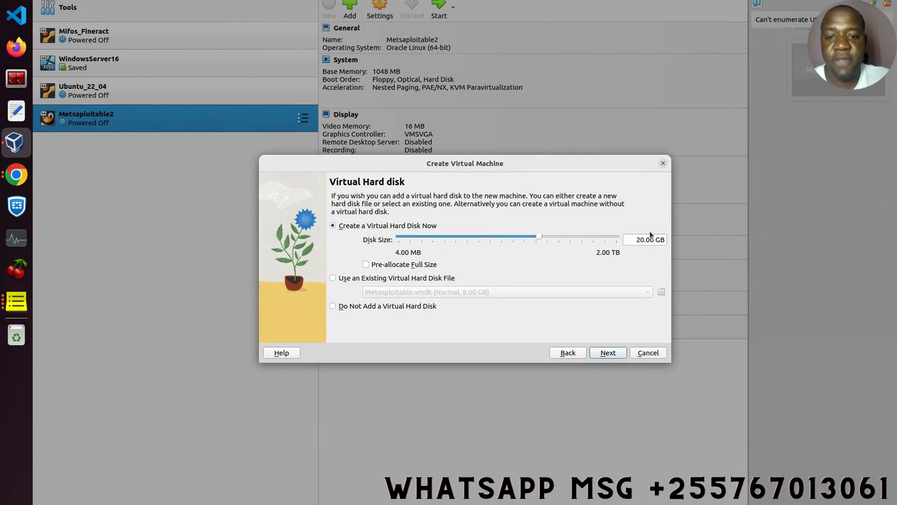
{"action": "left_click", "coordinate": [638, 239]}
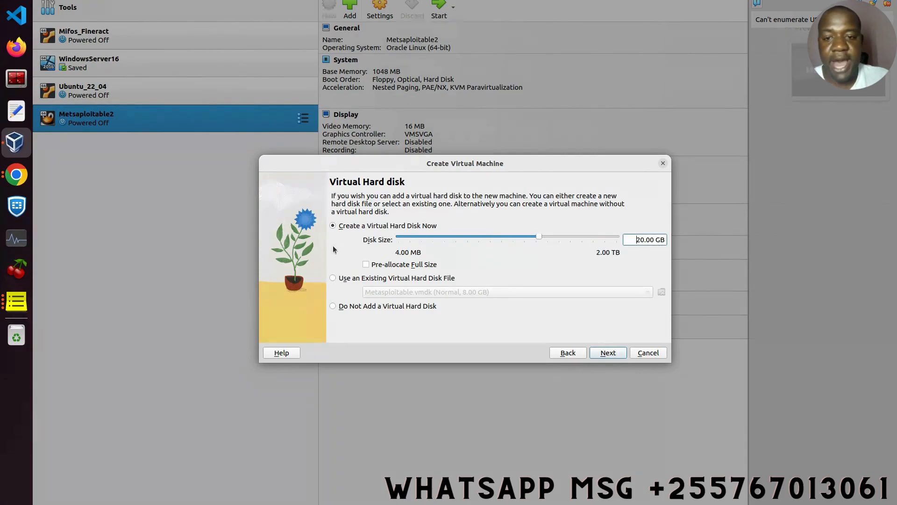
{"action": "key", "text": "Delete"}
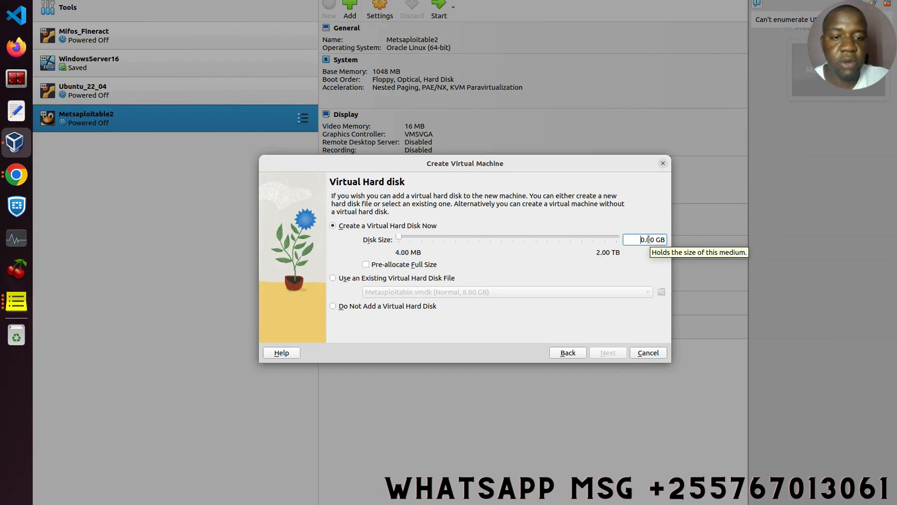
{"action": "type", "text": "10"}
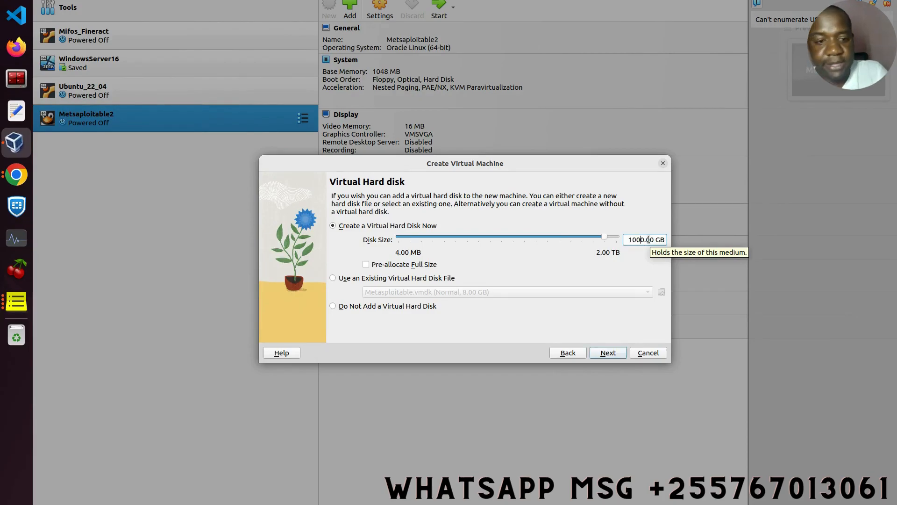
{"action": "left_click", "coordinate": [608, 353]}
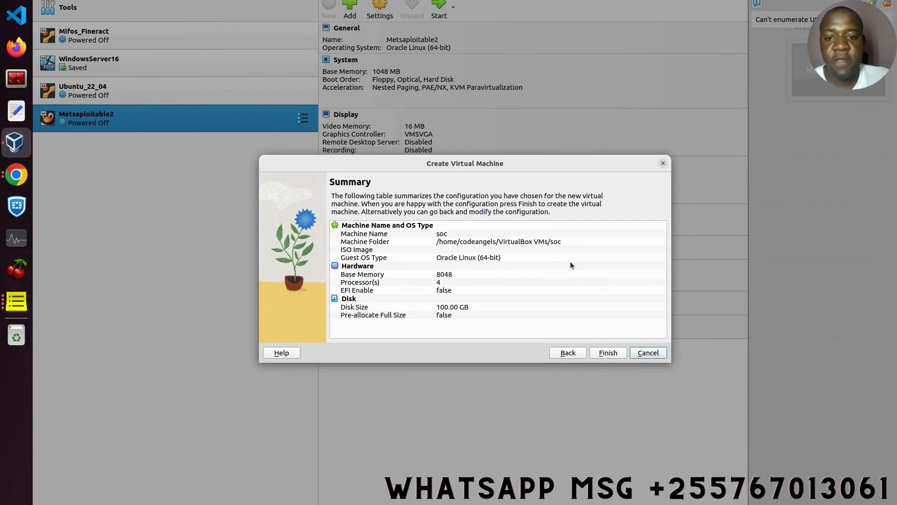
{"action": "left_click", "coordinate": [607, 353]}
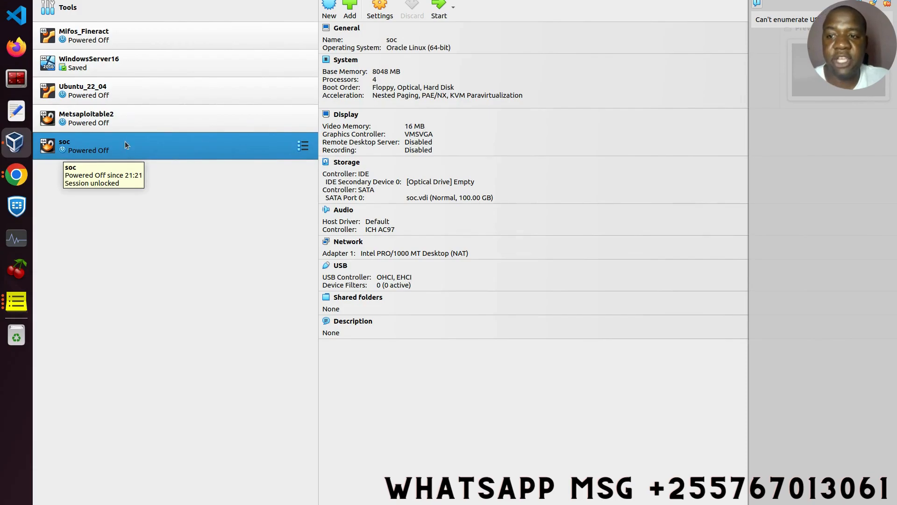
- Load securityonion-2.4.20-20231006.iso into soc's empty IDE optical drive in Storage settings
{"action": "left_click", "coordinate": [119, 69]}
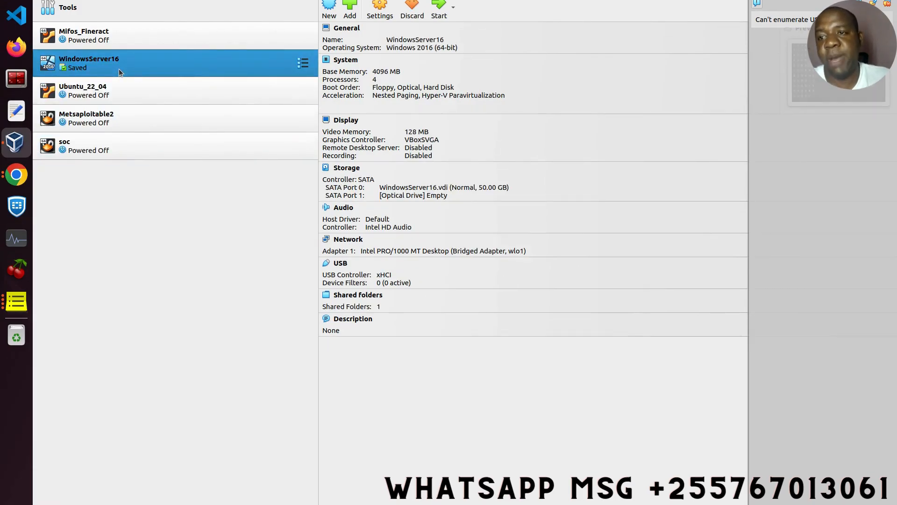
{"action": "left_click", "coordinate": [118, 154]}
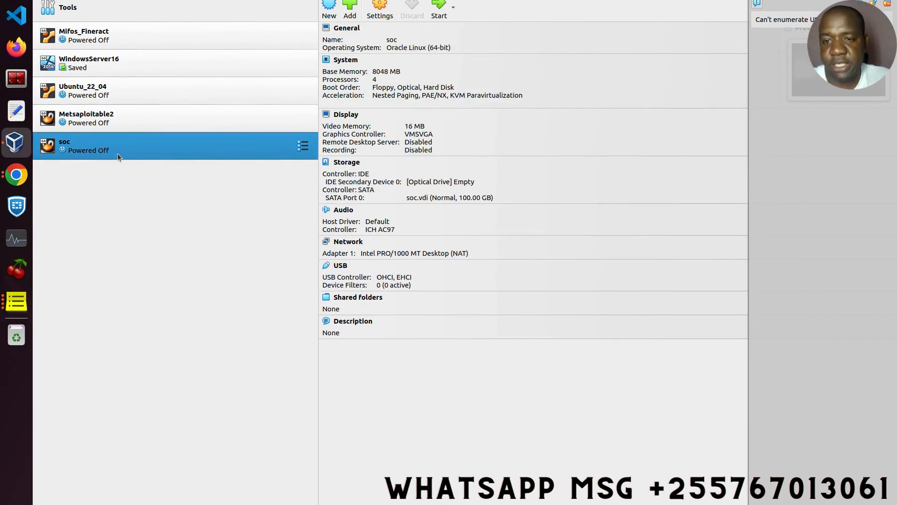
{"action": "left_click", "coordinate": [377, 9]}
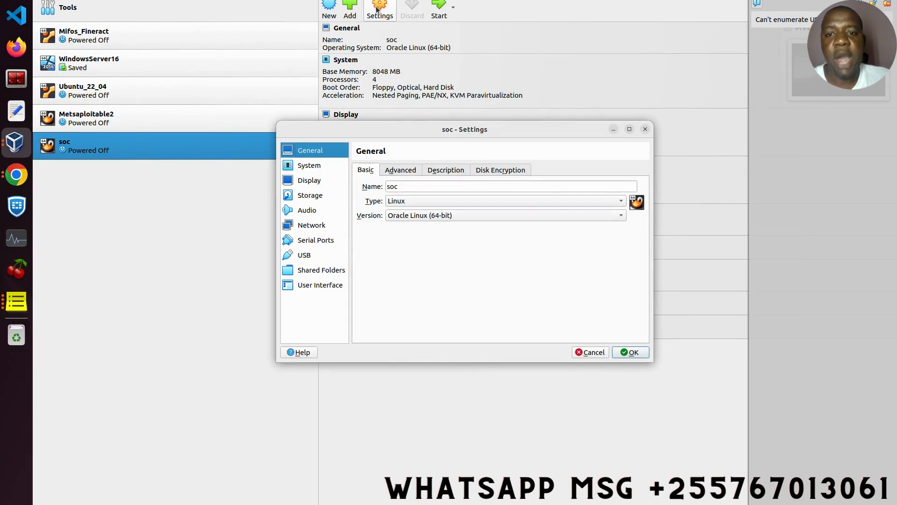
{"action": "left_click", "coordinate": [314, 197]}
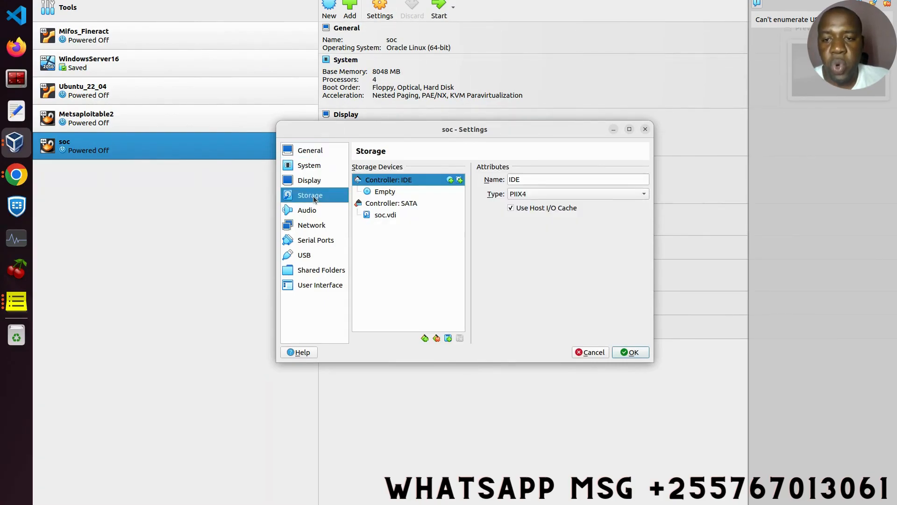
{"action": "left_click", "coordinate": [380, 192]}
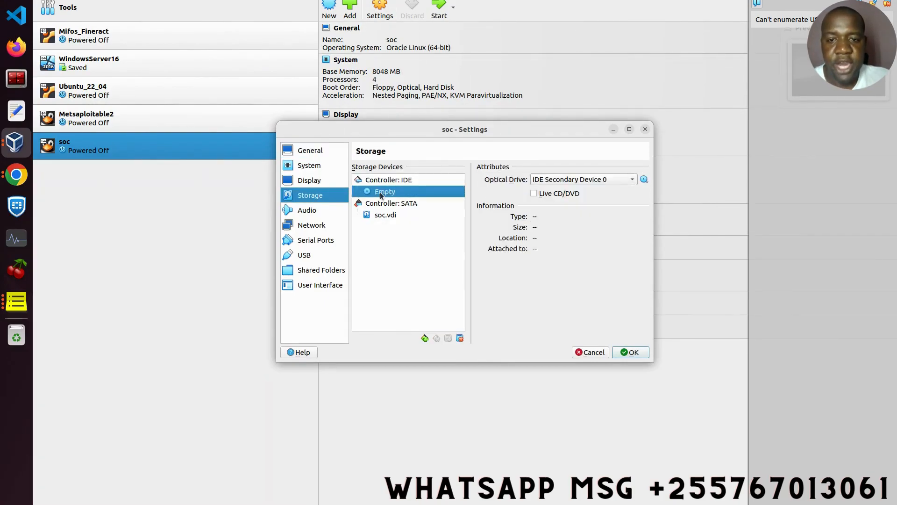
{"action": "left_click", "coordinate": [644, 181]}
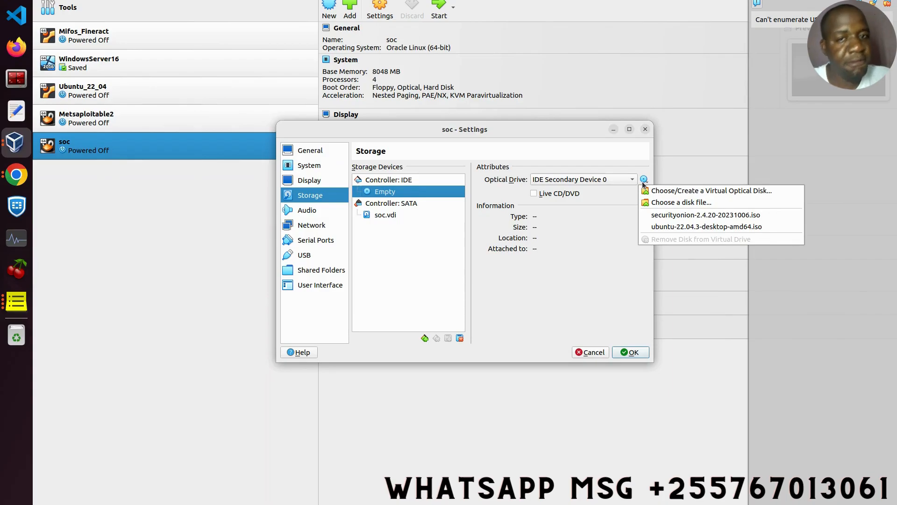
{"action": "left_click", "coordinate": [674, 205]}
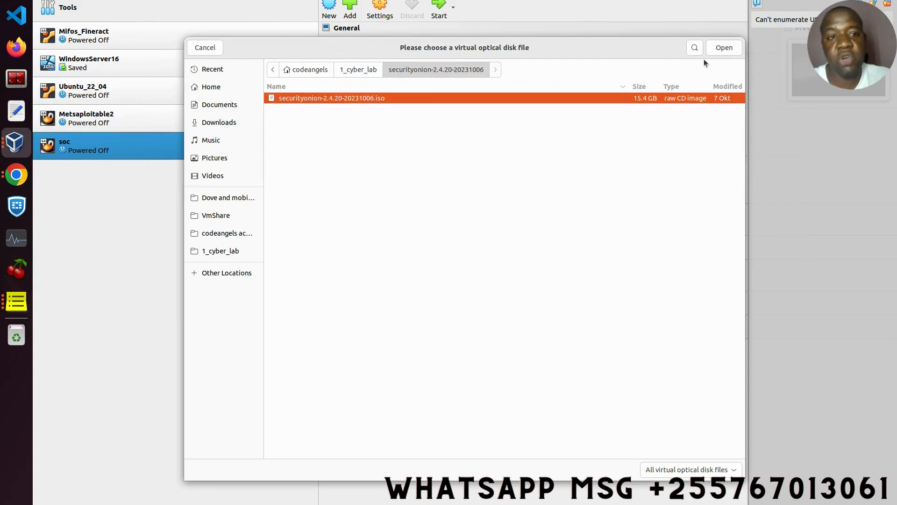
{"action": "left_click", "coordinate": [721, 51]}
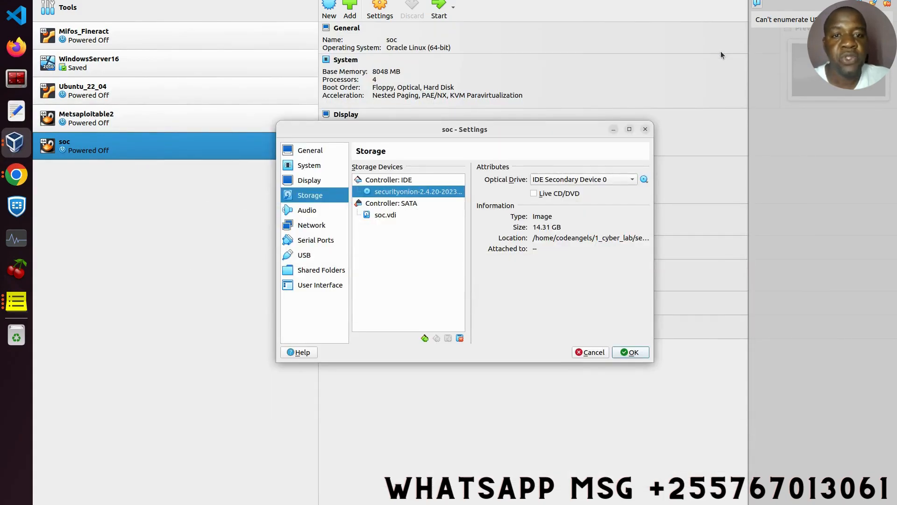
- Save soc's settings, start the VM and boot the Install Security Onion 2.4.20 option
{"action": "left_click", "coordinate": [644, 353]}
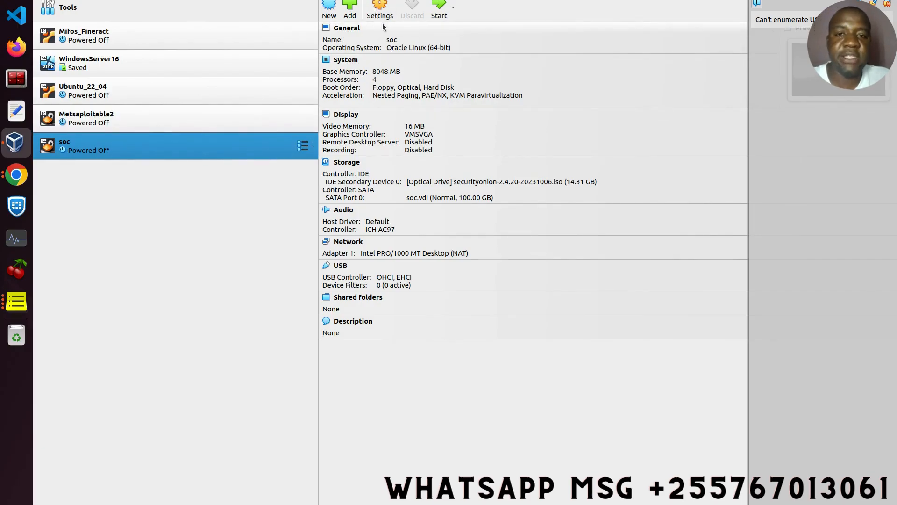
{"action": "left_click", "coordinate": [440, 7]}
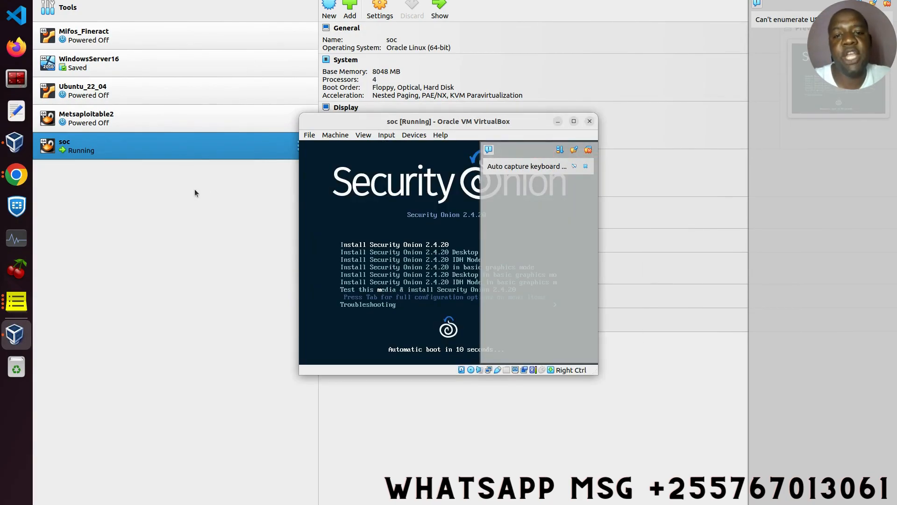
{"action": "left_click", "coordinate": [588, 151]}
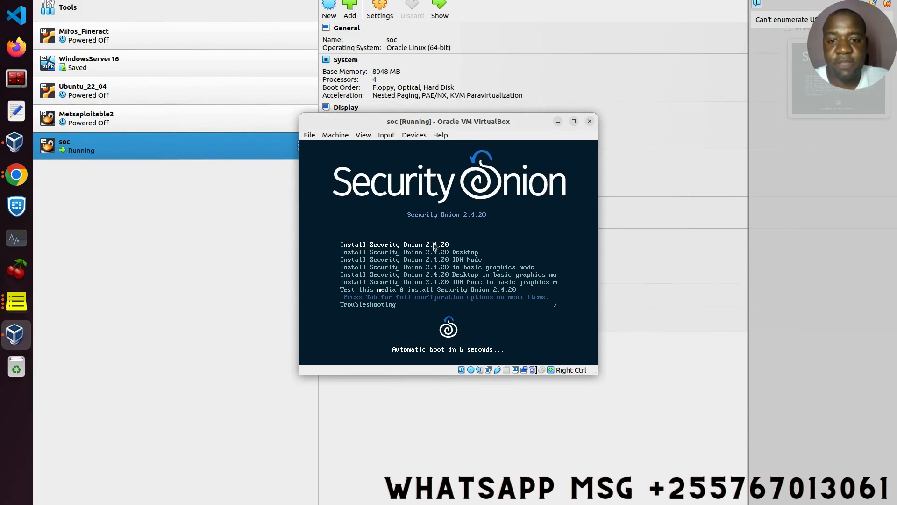
{"action": "key", "text": "Return"}
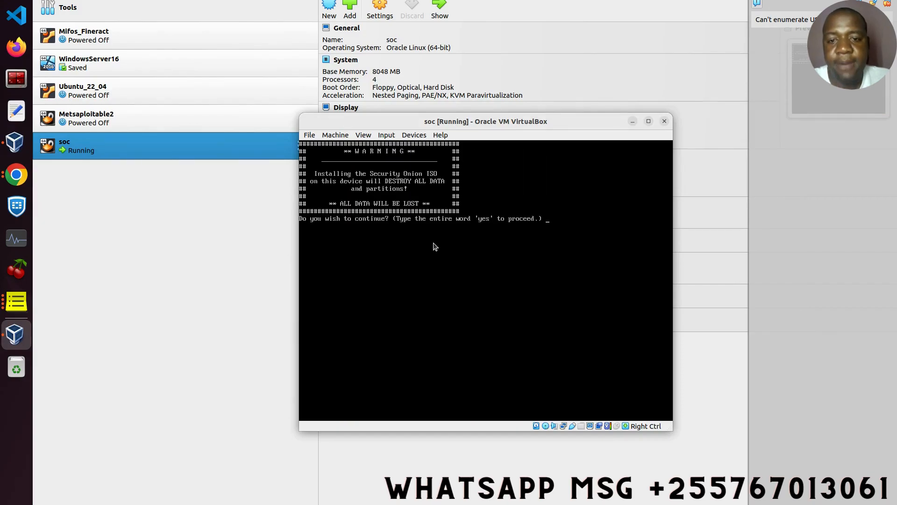
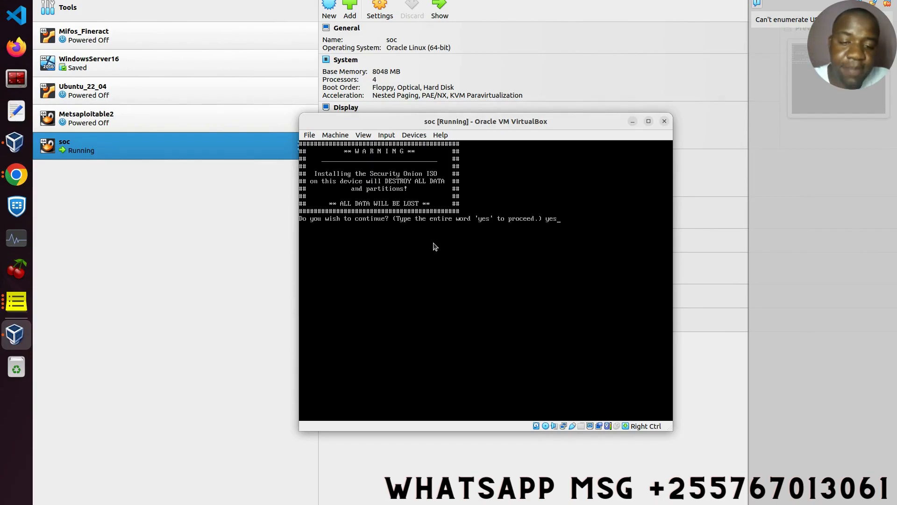
- Accept the warning with 'yes', enter the admin username and password, then switch to Canva
{"action": "key", "text": "Return"}
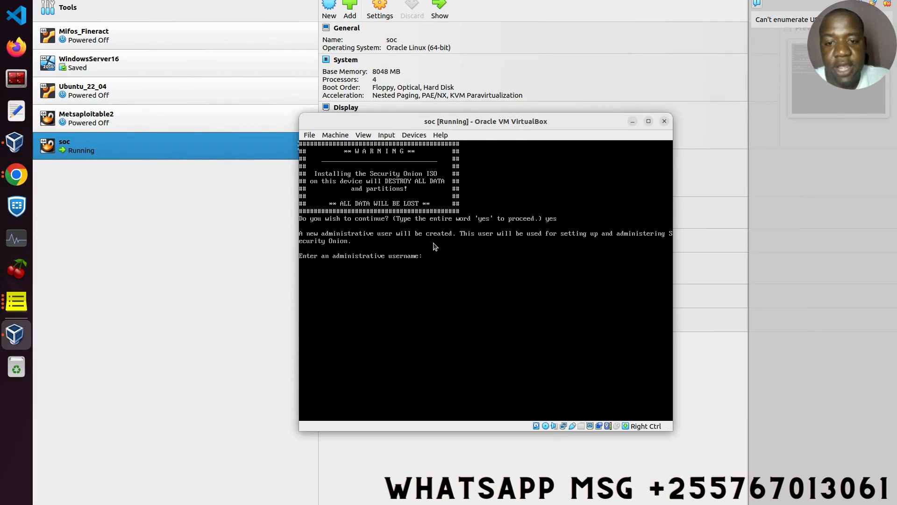
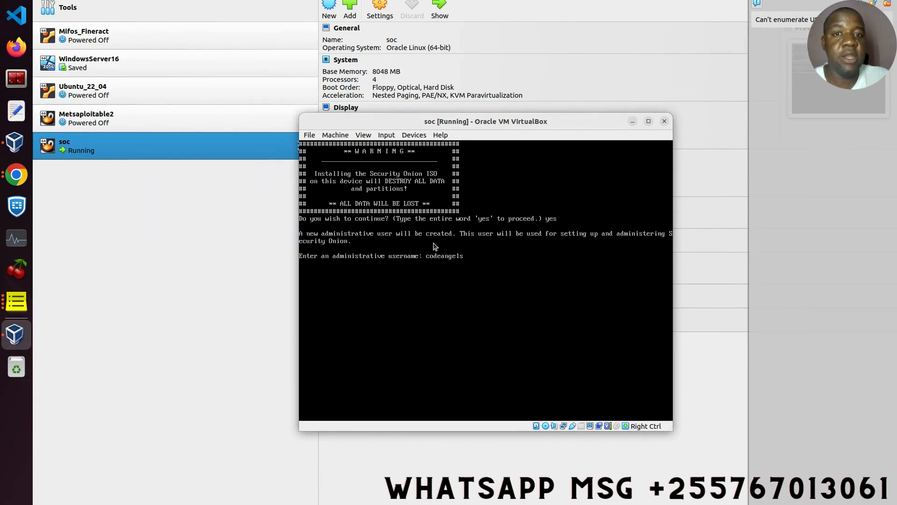
{"action": "key", "text": "Return"}
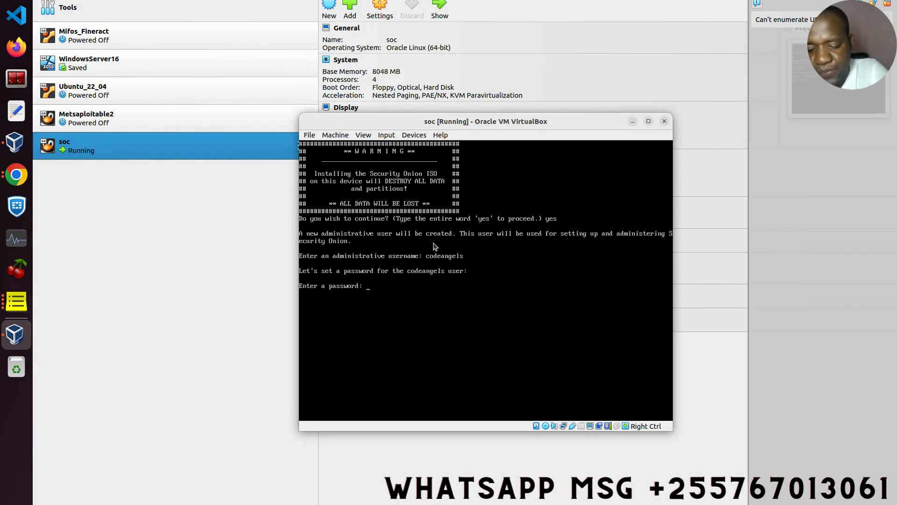
{"action": "key", "text": "Return"}
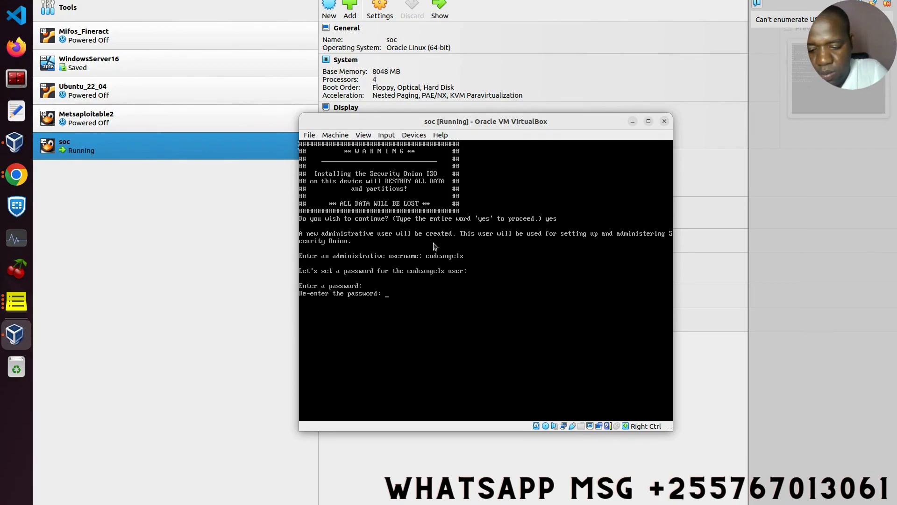
{"action": "key", "text": "Return"}
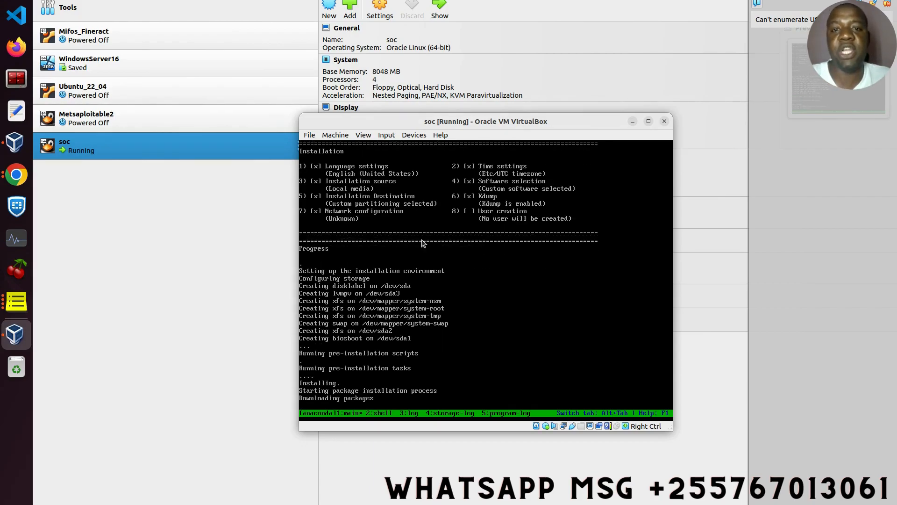
{"action": "left_click", "coordinate": [17, 175]}
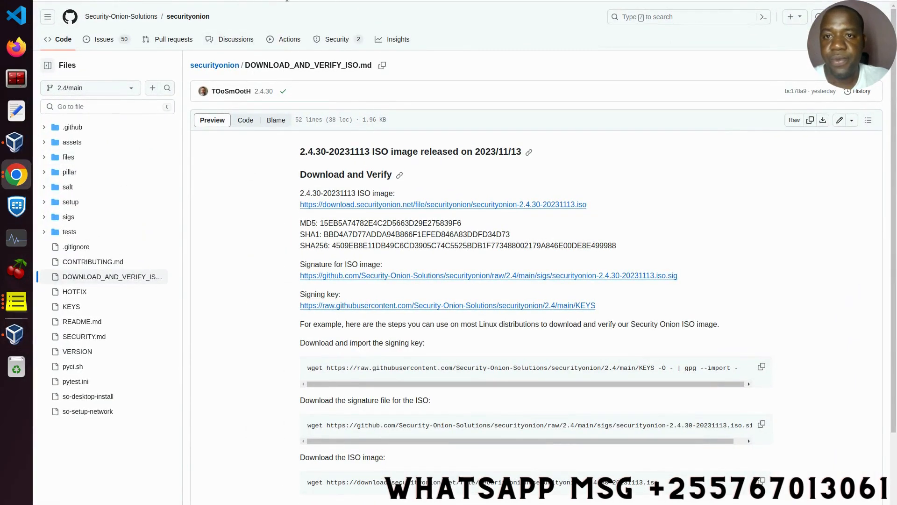
{"action": "left_click", "coordinate": [191, 1]}
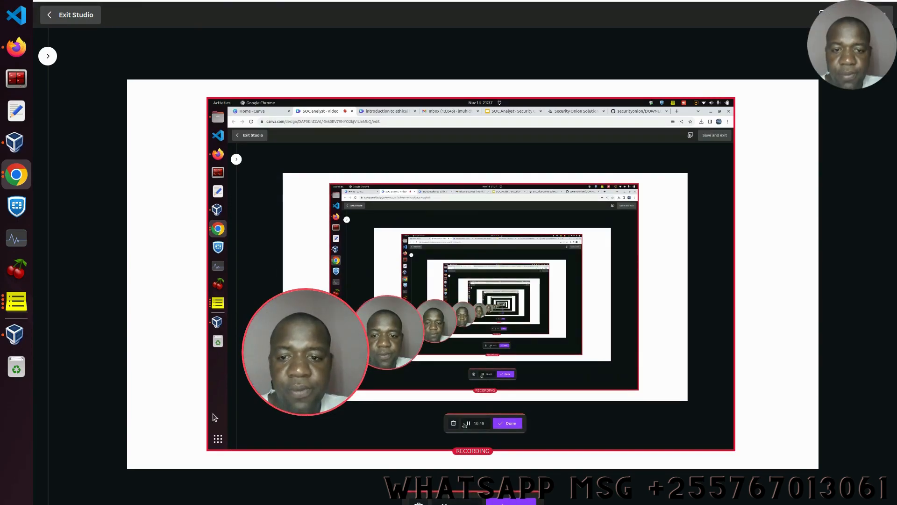
- Check the soc VM window showing the finished initial install, then return to Canva
{"action": "left_click", "coordinate": [13, 337]}
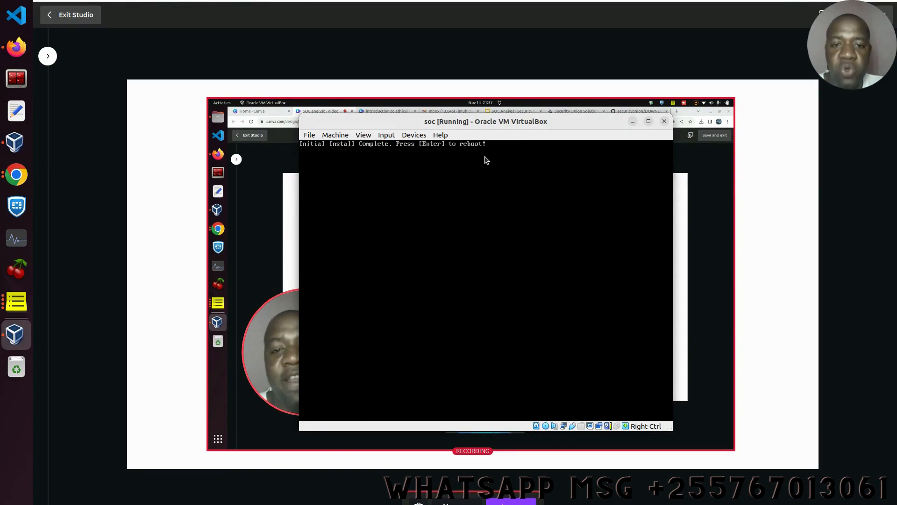
{"action": "left_click", "coordinate": [708, 111]}
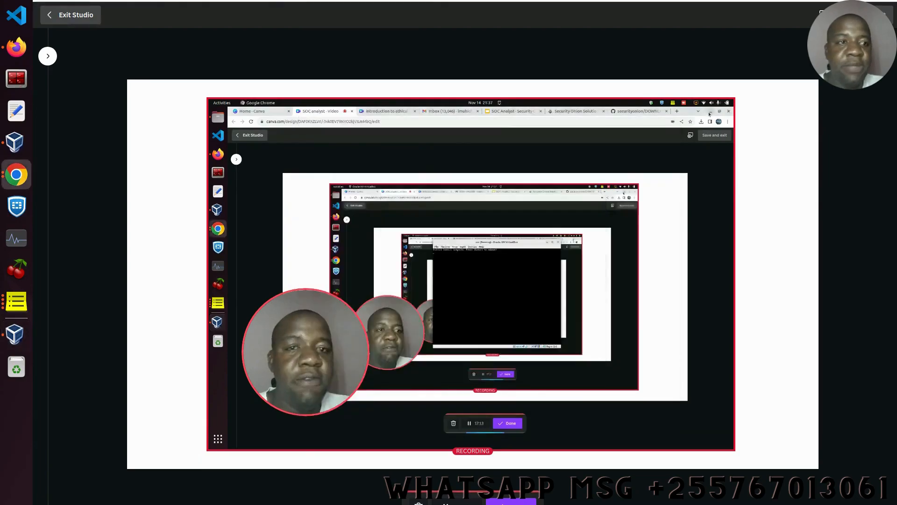